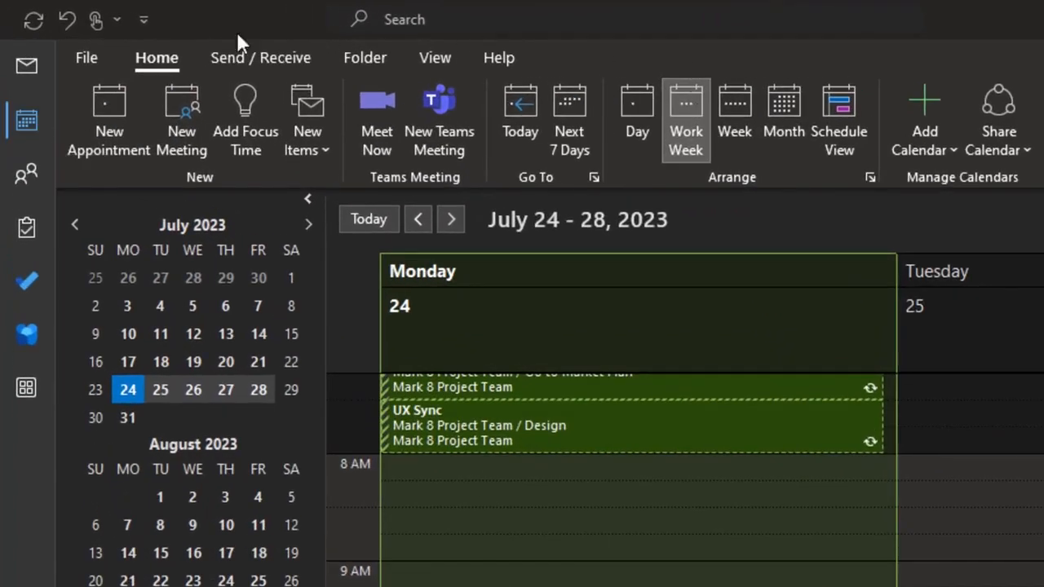
- Start a new appointment in the Tuesday, July 25 8:00 AM slot of the work week calendar
left_click(683, 132)
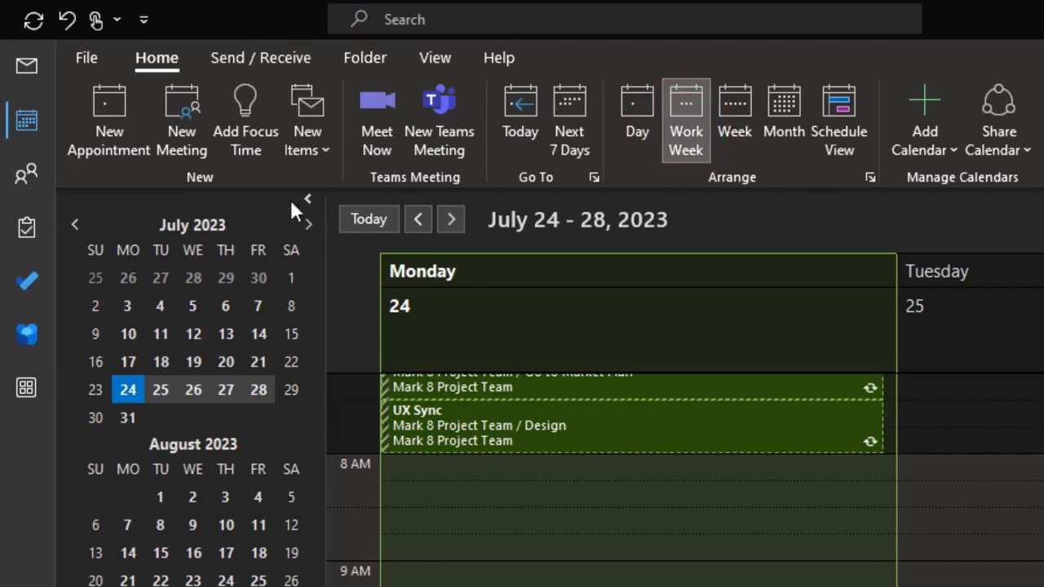
left_click(163, 65)
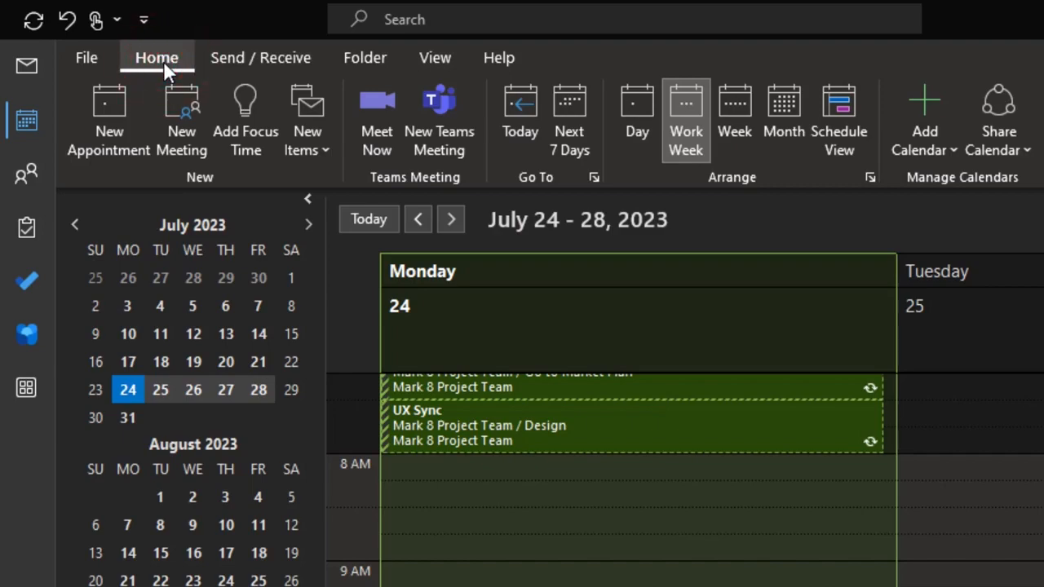
left_click(907, 464)
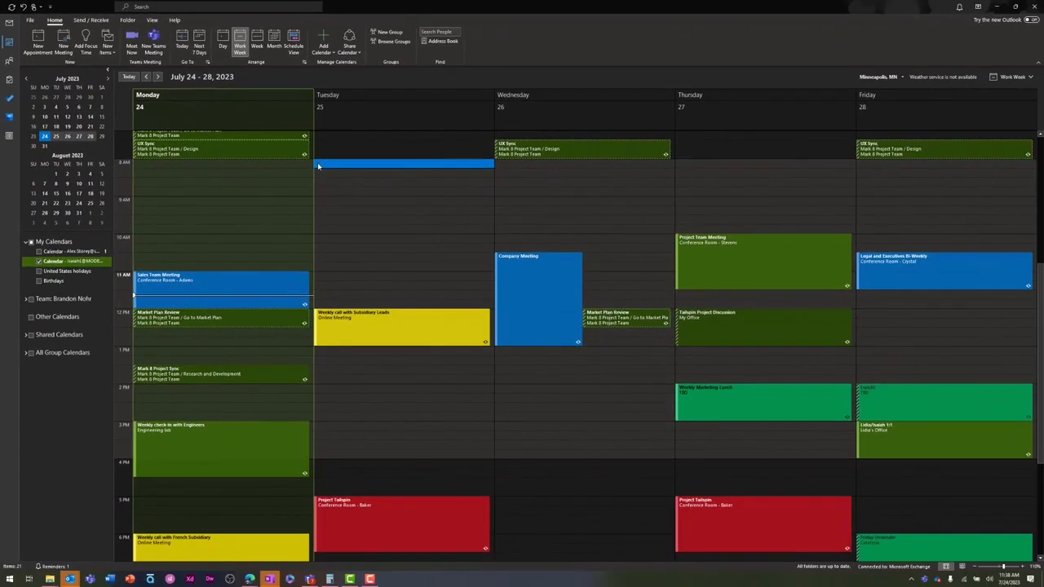
left_click(37, 41)
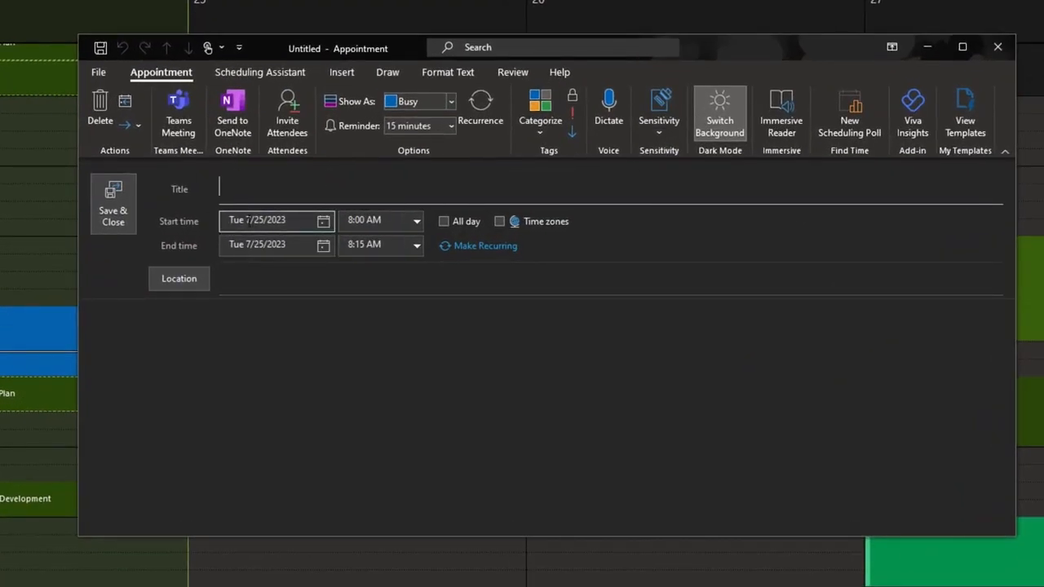
- Set the appointment to start at 9:00 AM and end at 10:00 AM on Tuesday, July 25
left_click(417, 220)
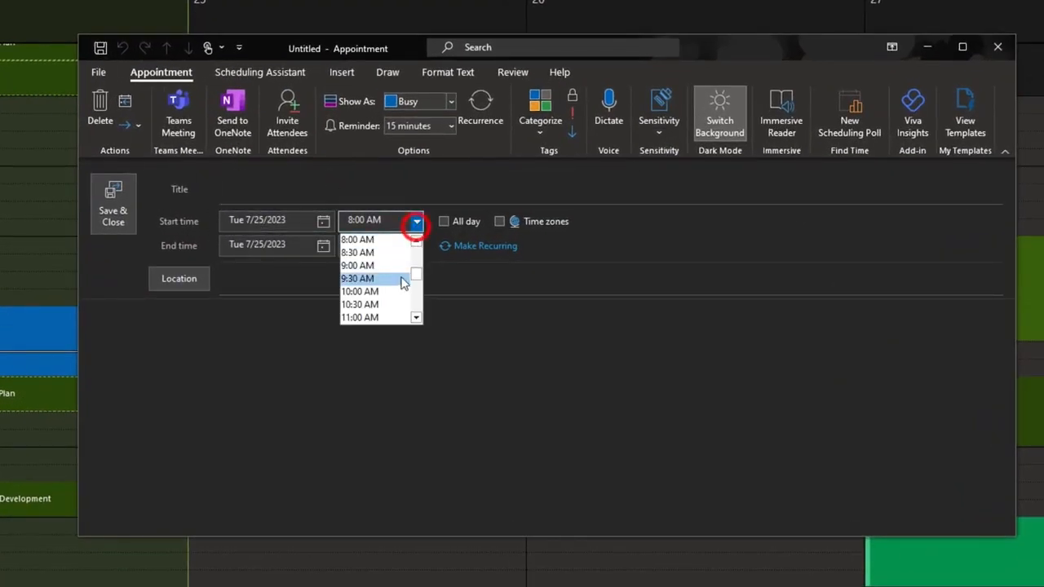
left_click(389, 264)
left_click(417, 244)
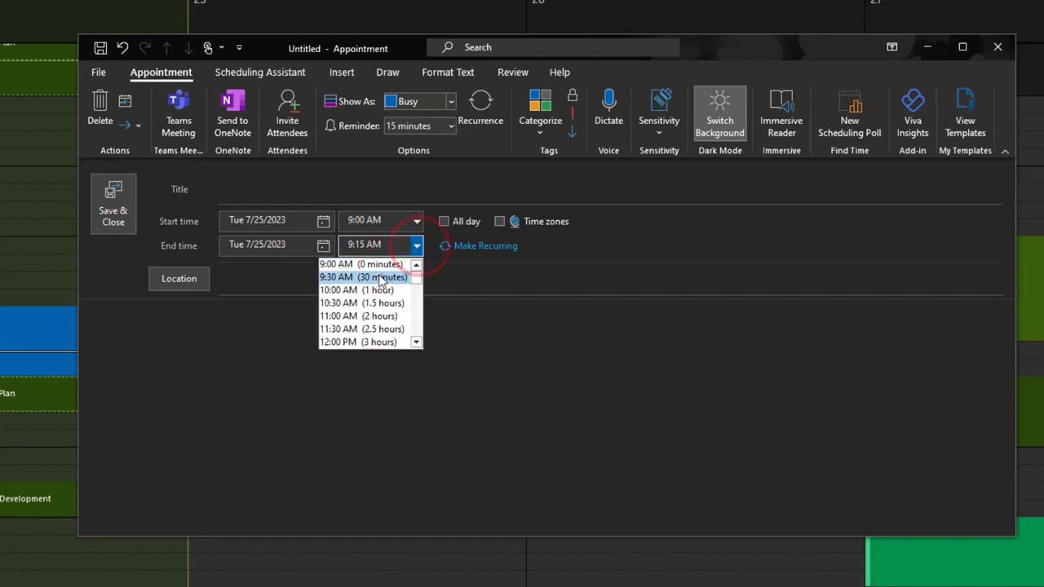
left_click(375, 277)
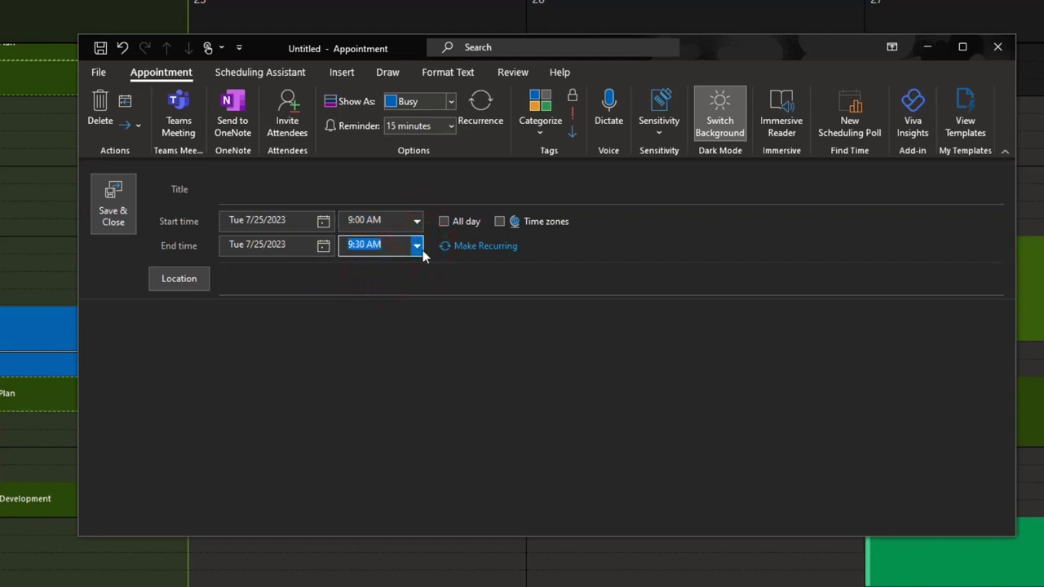
left_click(417, 245)
left_click(362, 291)
left_click(331, 323)
- Title the appointment "Working on Sales Proposals" with the location "Desk", and save it to the calendar
left_click(285, 190)
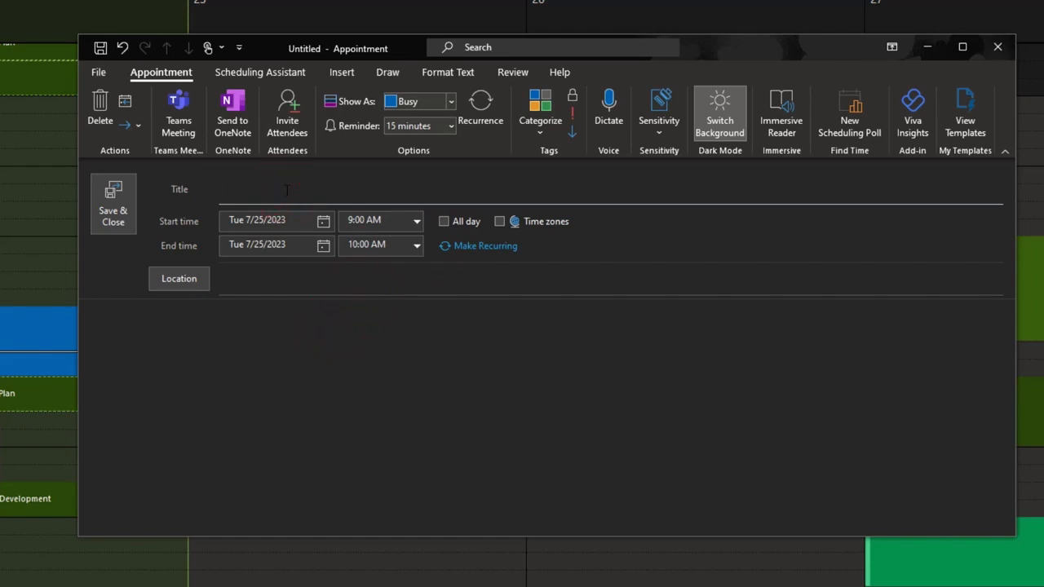
type("Working on Sales Prop")
type("sals")
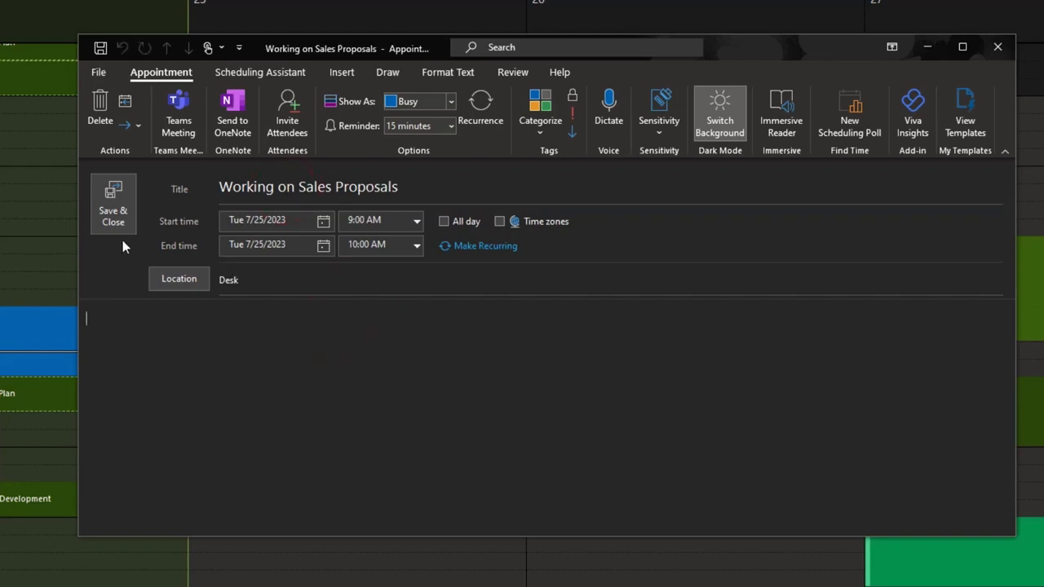
left_click(122, 214)
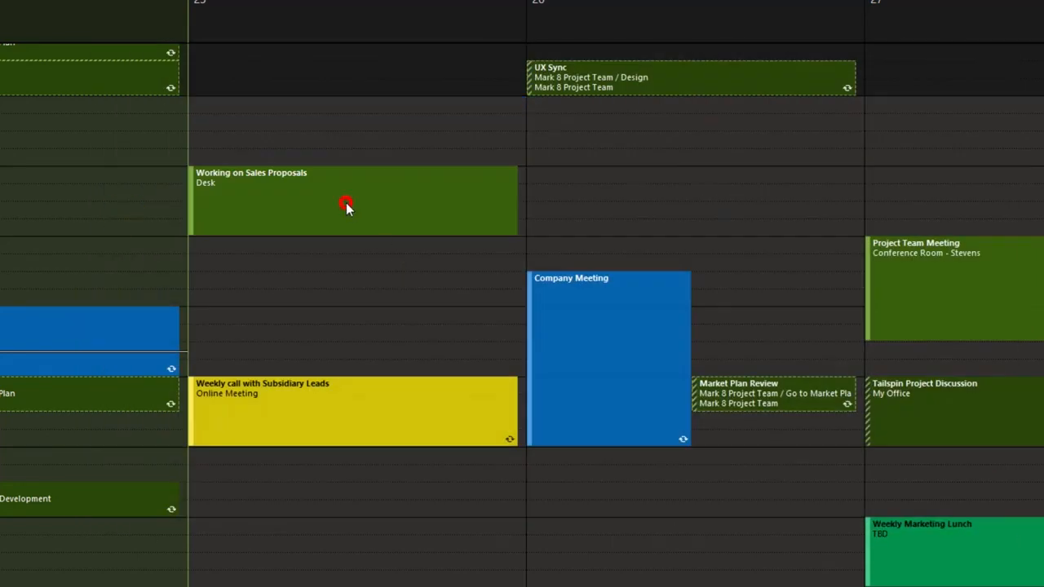
- Make the Working on Sales Proposals appointment recur every week on Tuesday, keeping the proposed times and end date
left_click(345, 203)
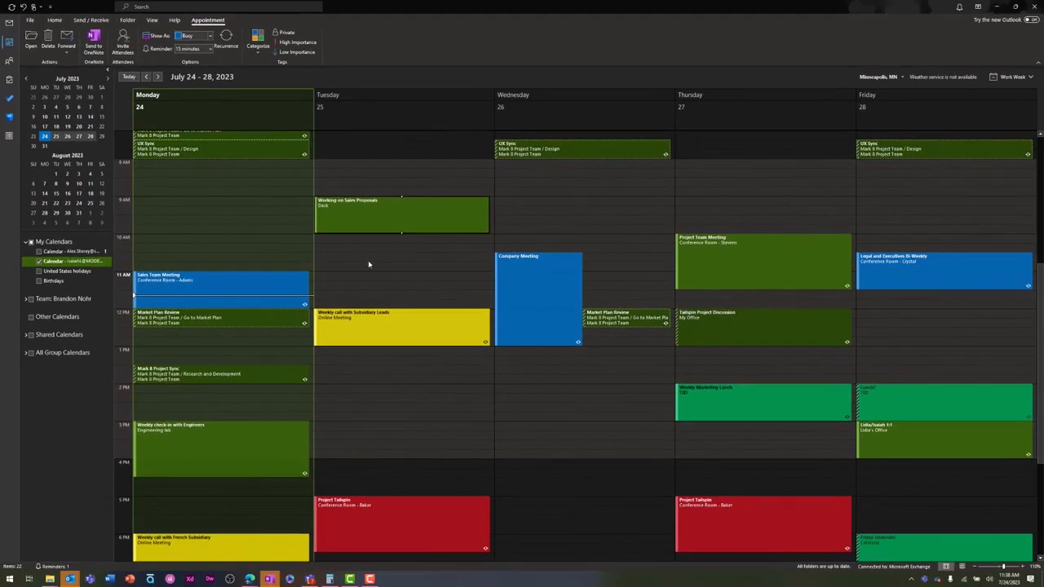
left_click(367, 257)
left_click(384, 217)
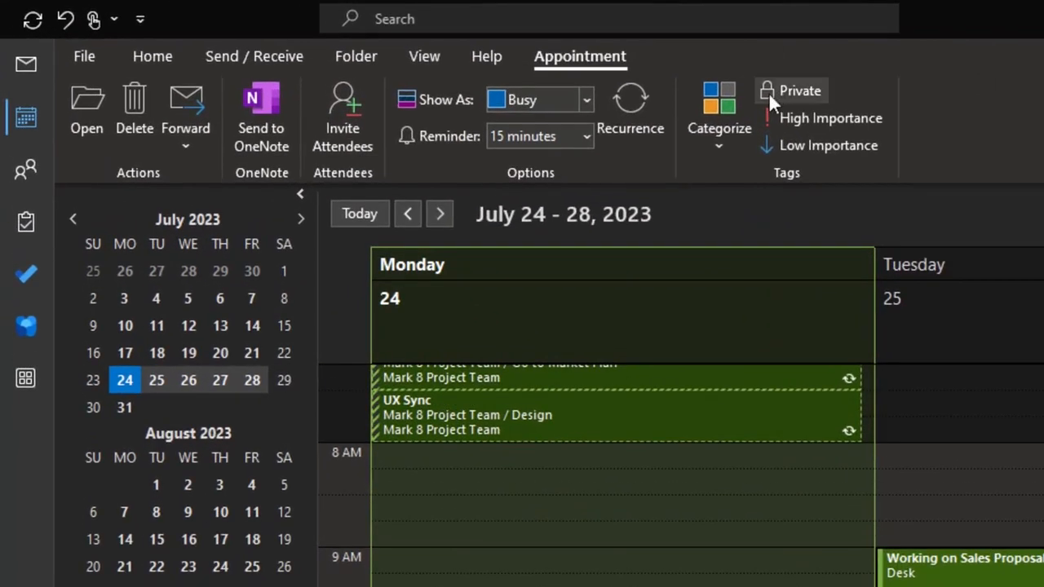
left_click(643, 141)
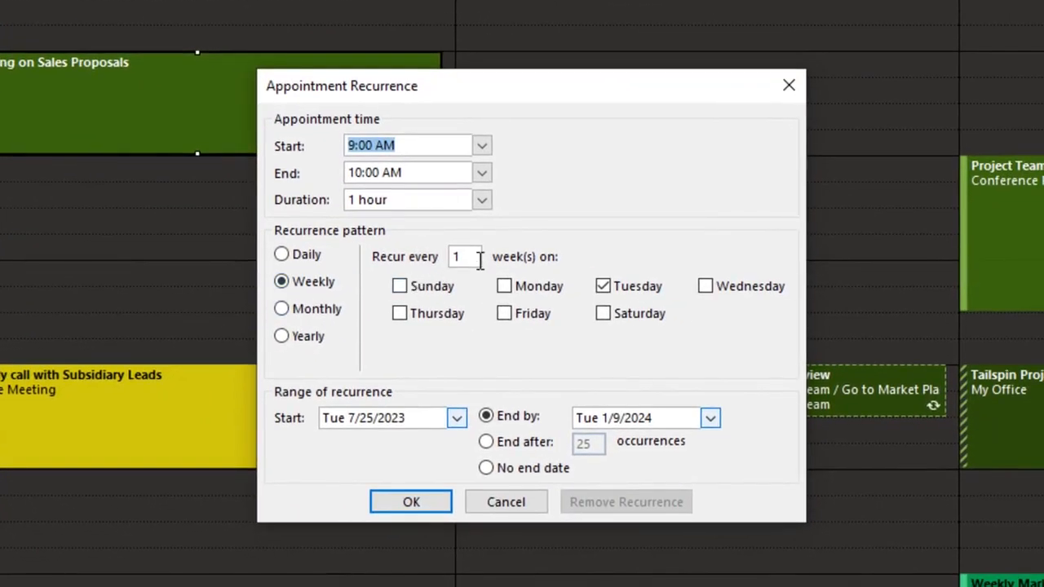
left_click(425, 504)
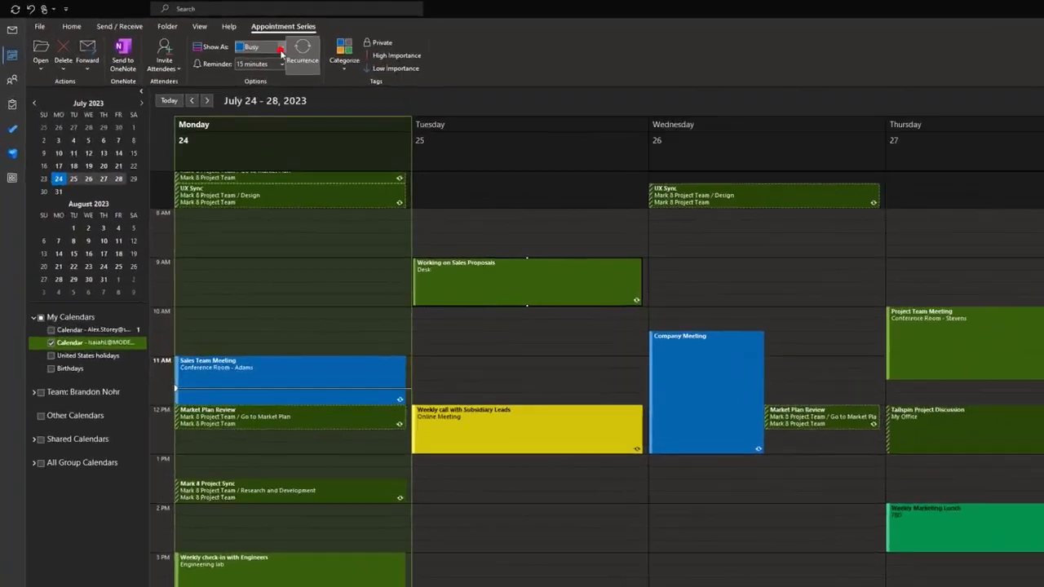
- Review the availability statuses for the Working on Sales Proposals series and choose Busy
left_click(215, 37)
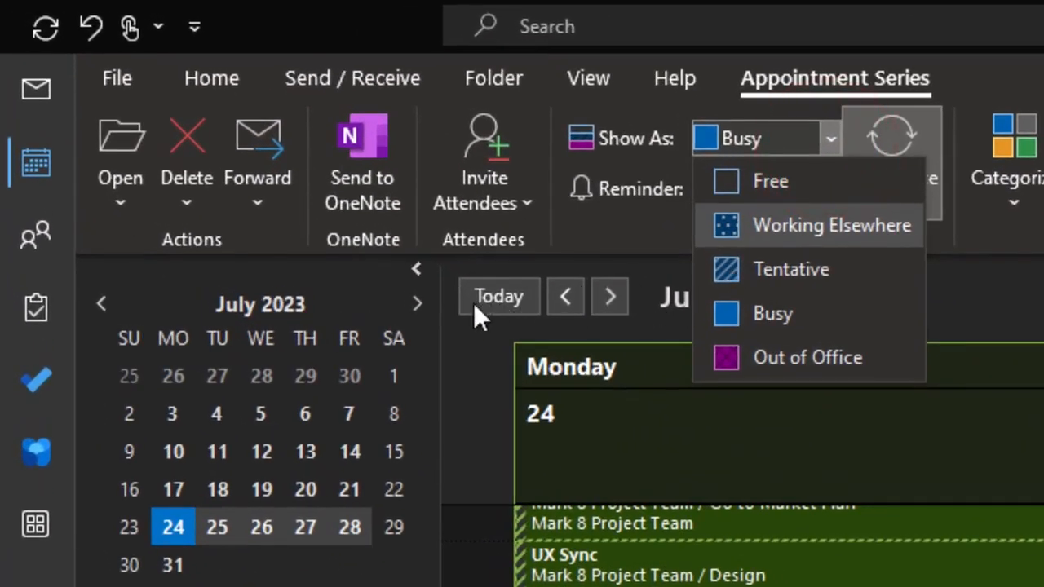
left_click(421, 302)
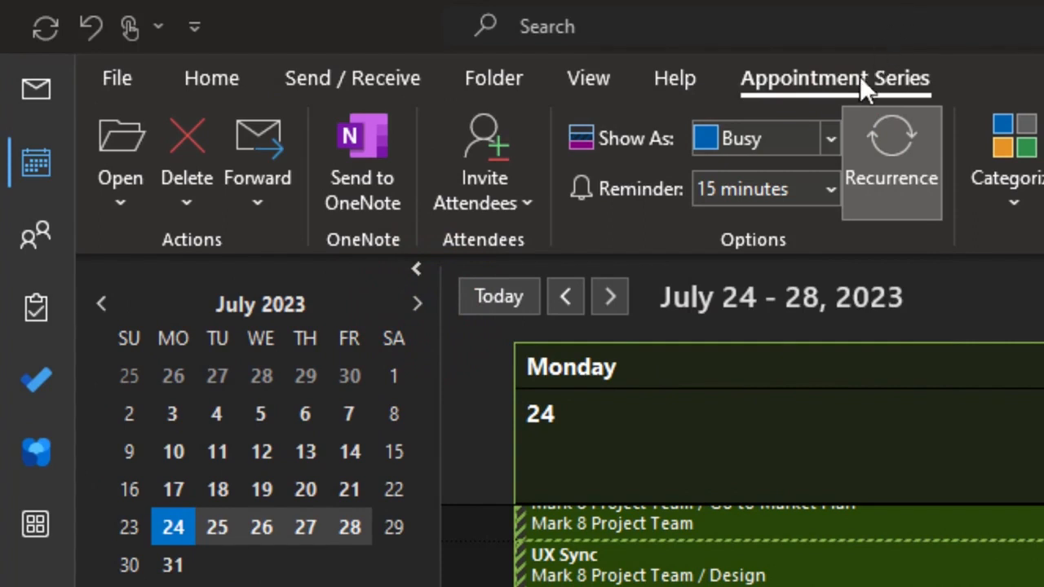
left_click(831, 137)
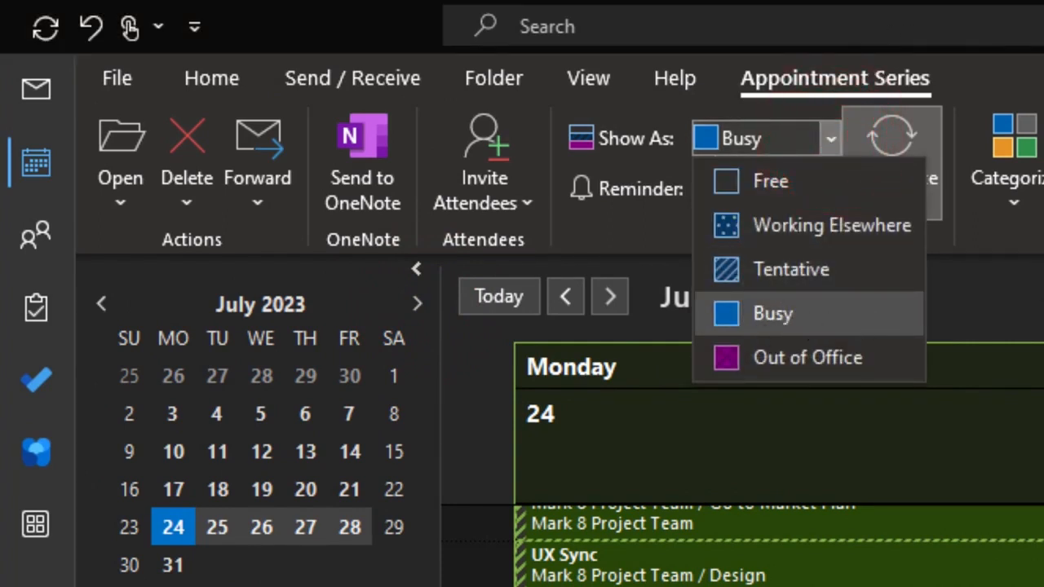
left_click(809, 314)
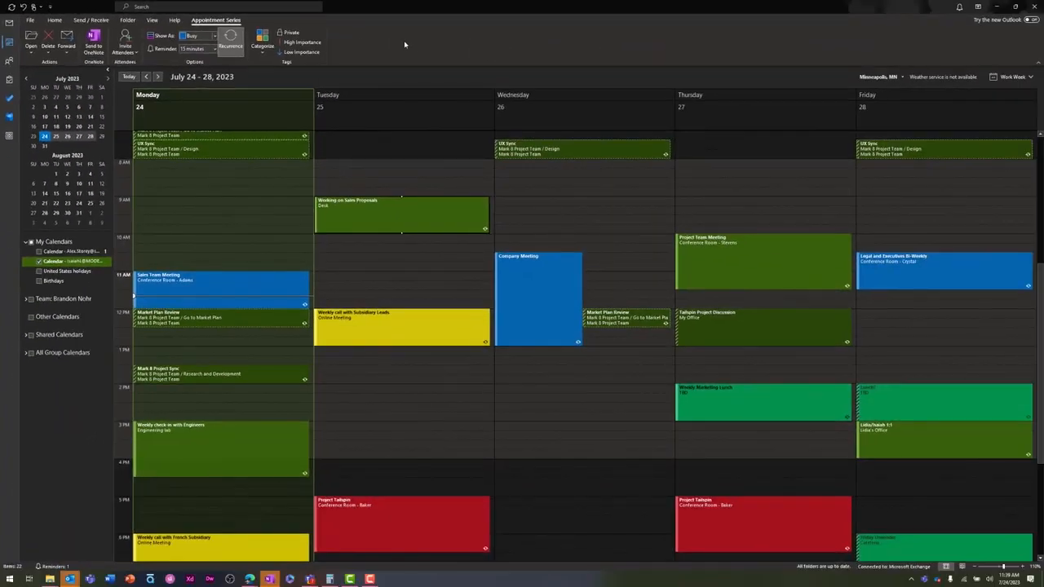
left_click(392, 43)
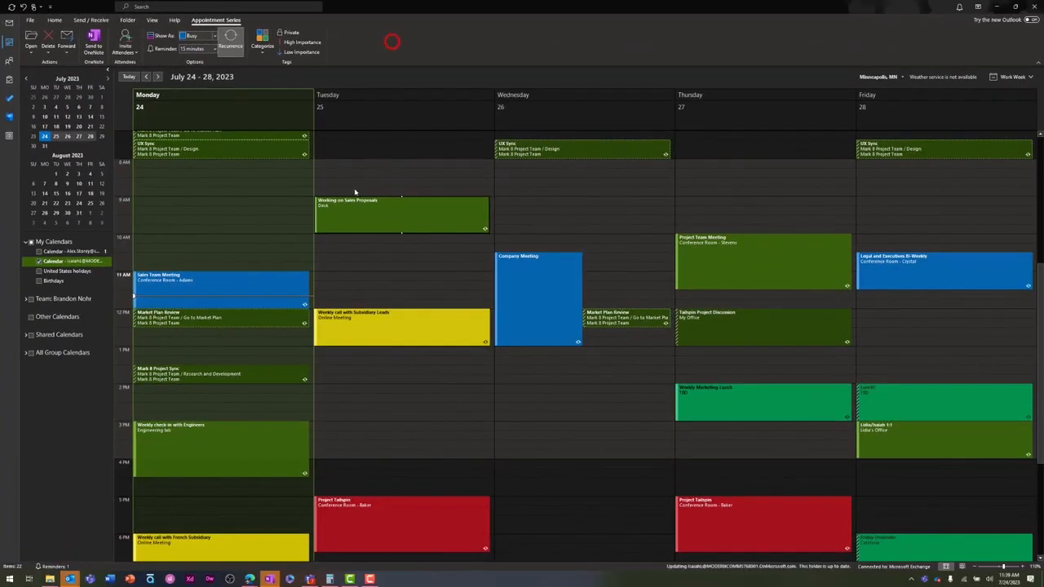
- Create a meeting in Tuesday's 10:00 AM slot titled "Performance Review", with the last suggested contact as required attendee
left_click(346, 244)
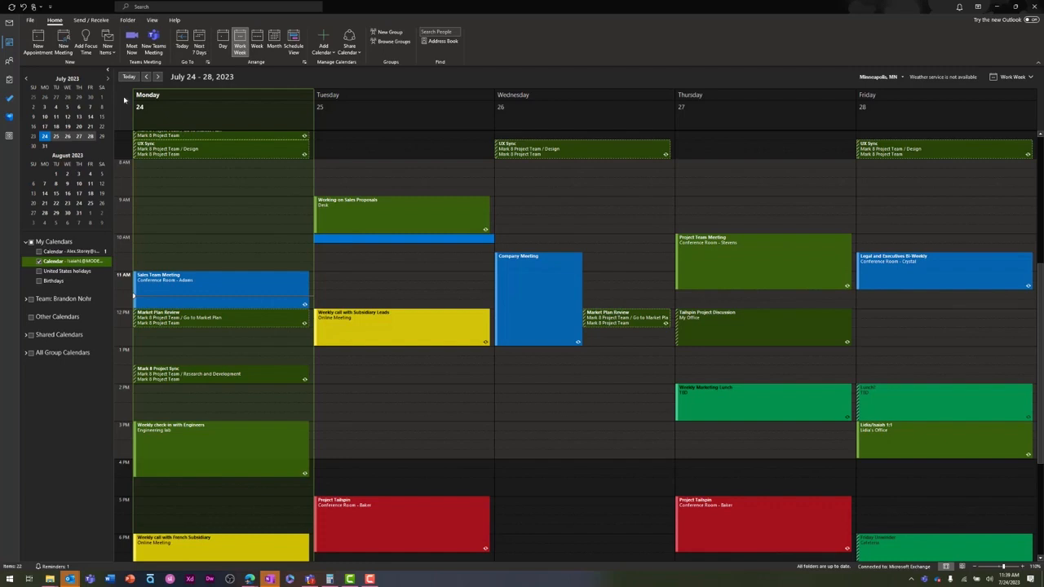
left_click(65, 47)
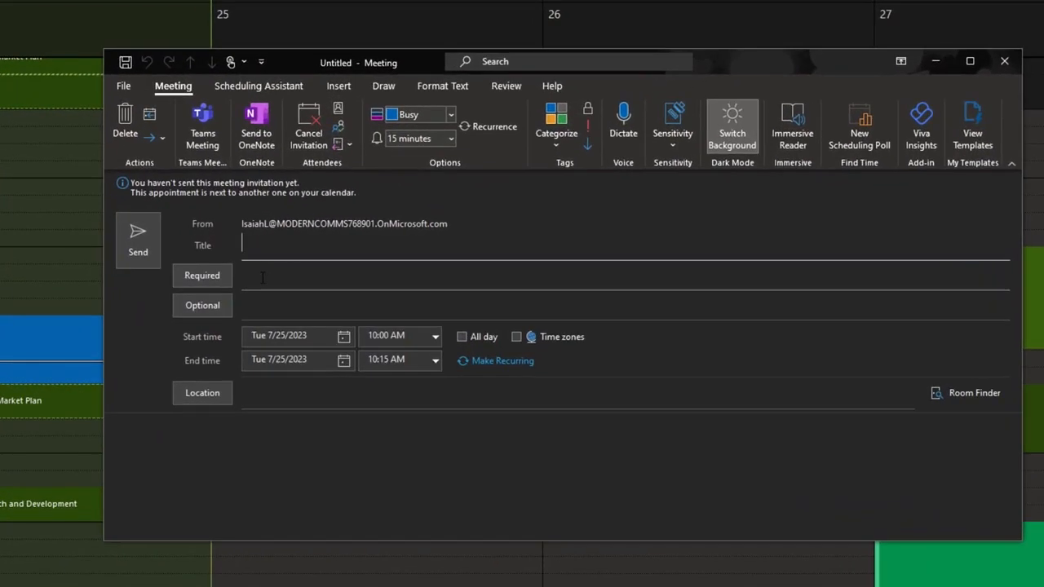
left_click(341, 250)
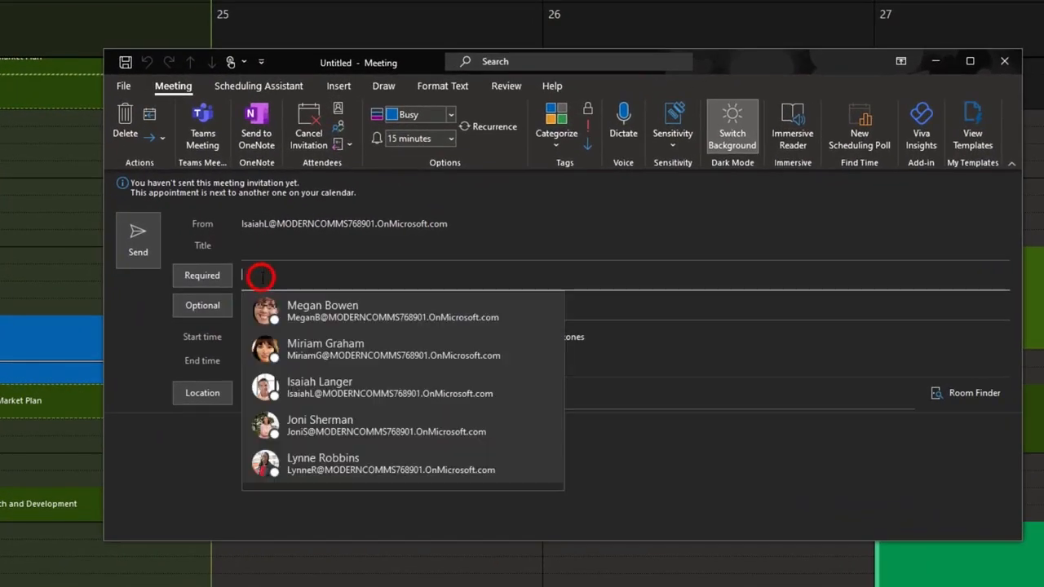
left_click(313, 464)
left_click(270, 252)
type("Performance Review")
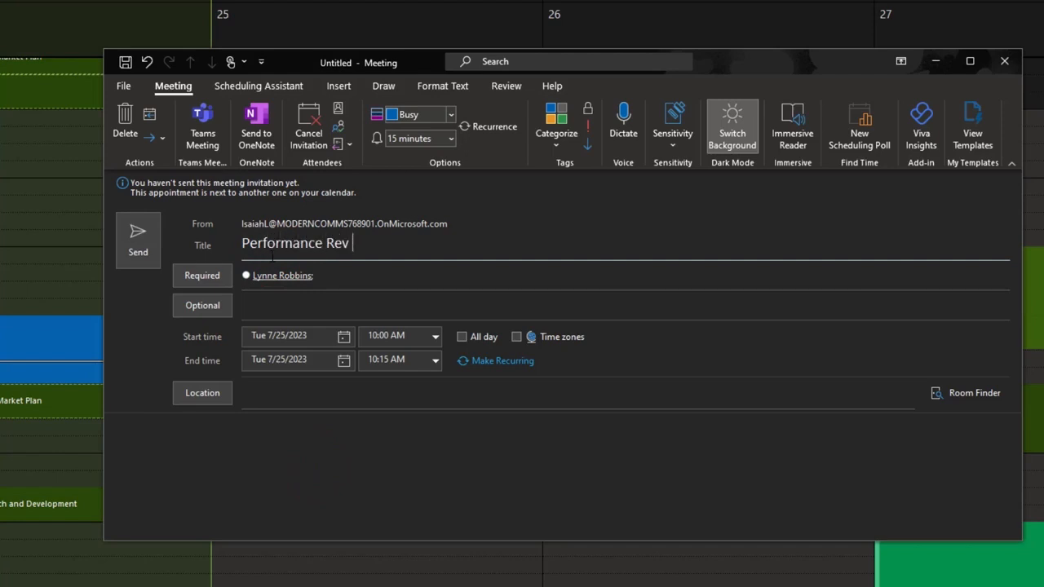
- Leave the optional attendees empty and set the meeting to run from 11:00 AM to 11:30 AM
left_click(270, 305)
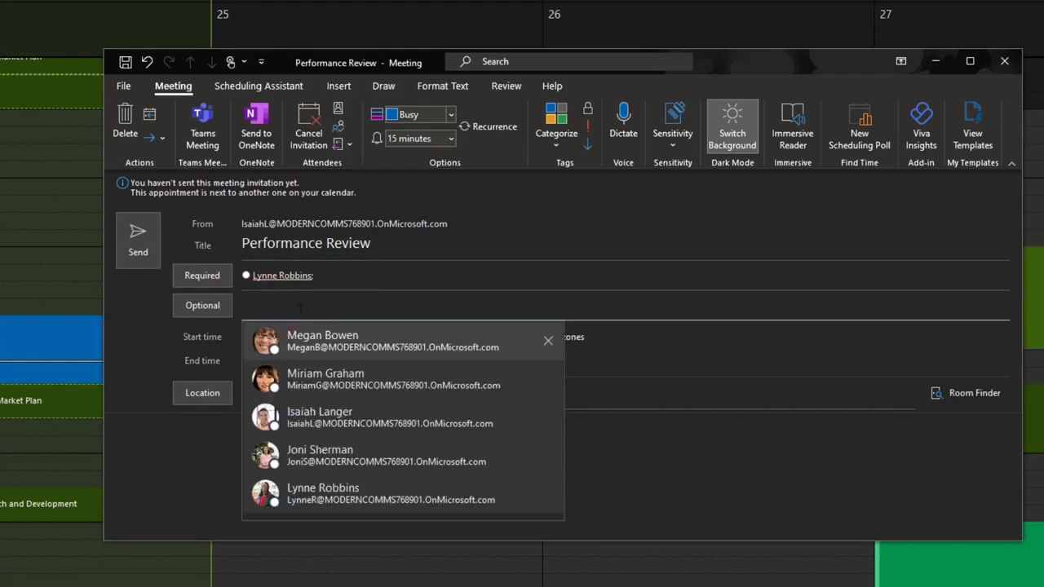
left_click(623, 434)
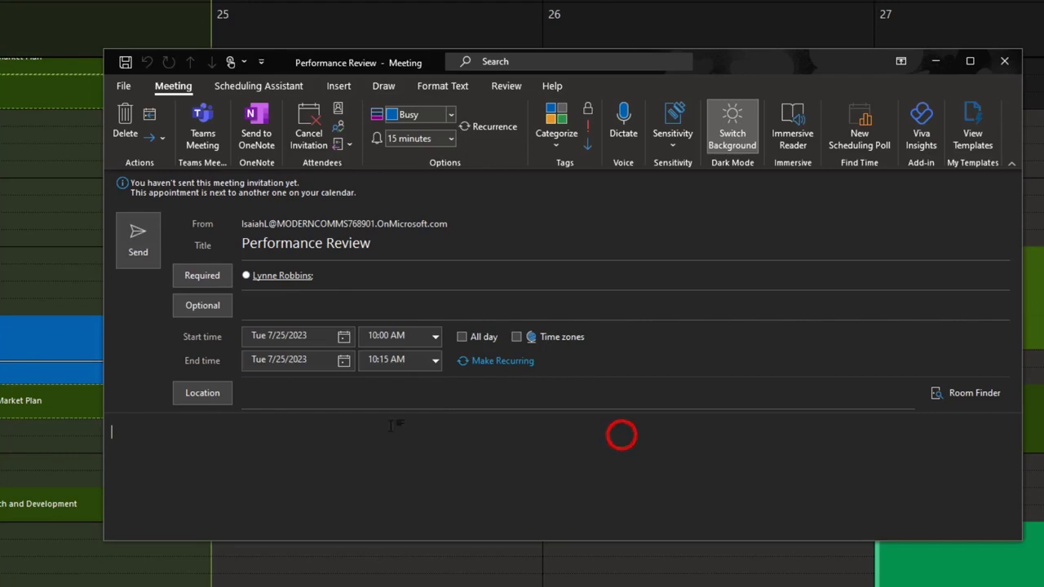
left_click(435, 336)
left_click(408, 382)
left_click(435, 352)
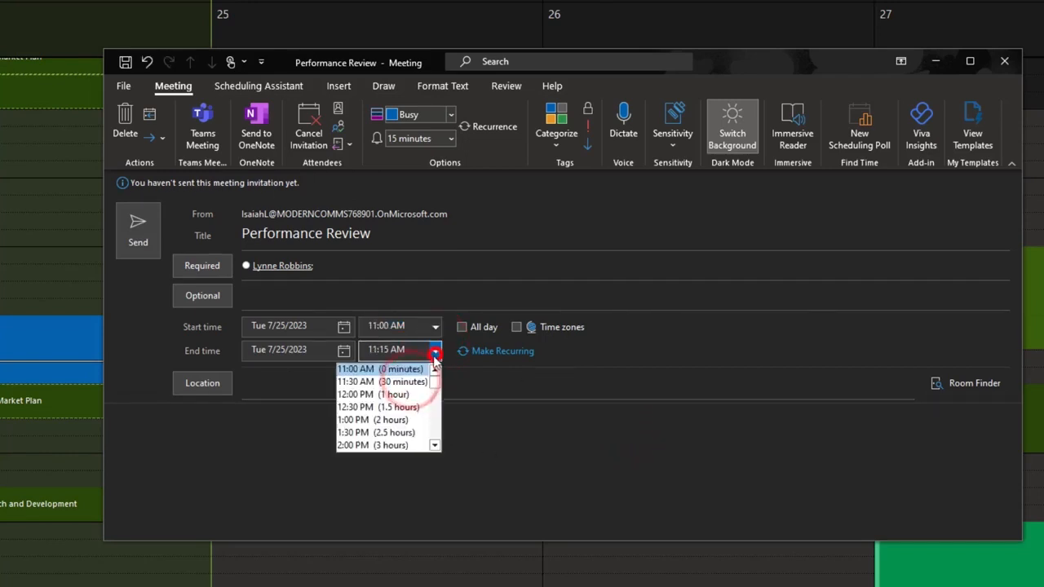
left_click(383, 382)
left_click(329, 441)
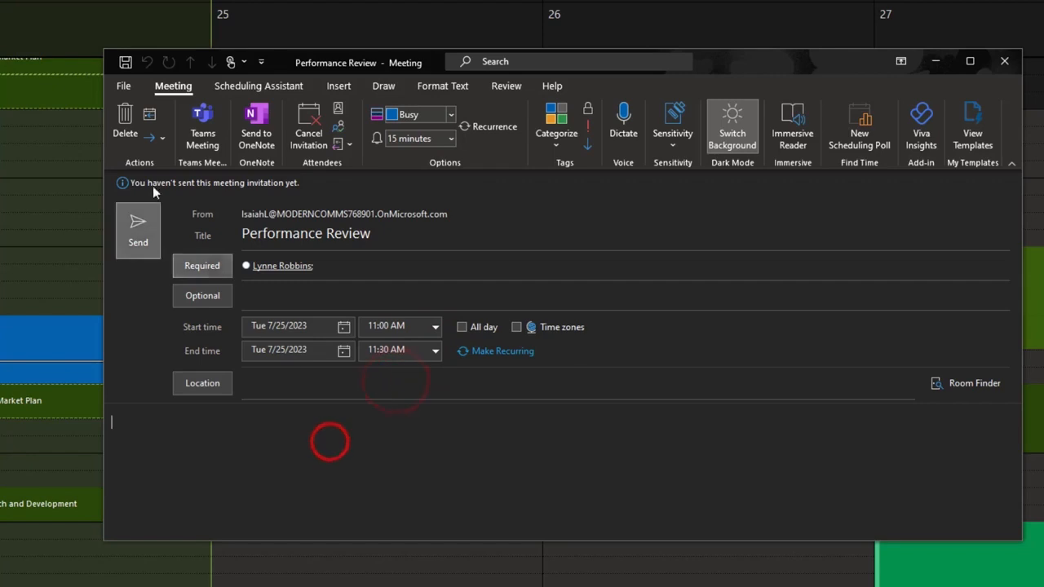
- Make the Performance Review a Microsoft Teams meeting and look through the join details in the invitation
left_click(202, 129)
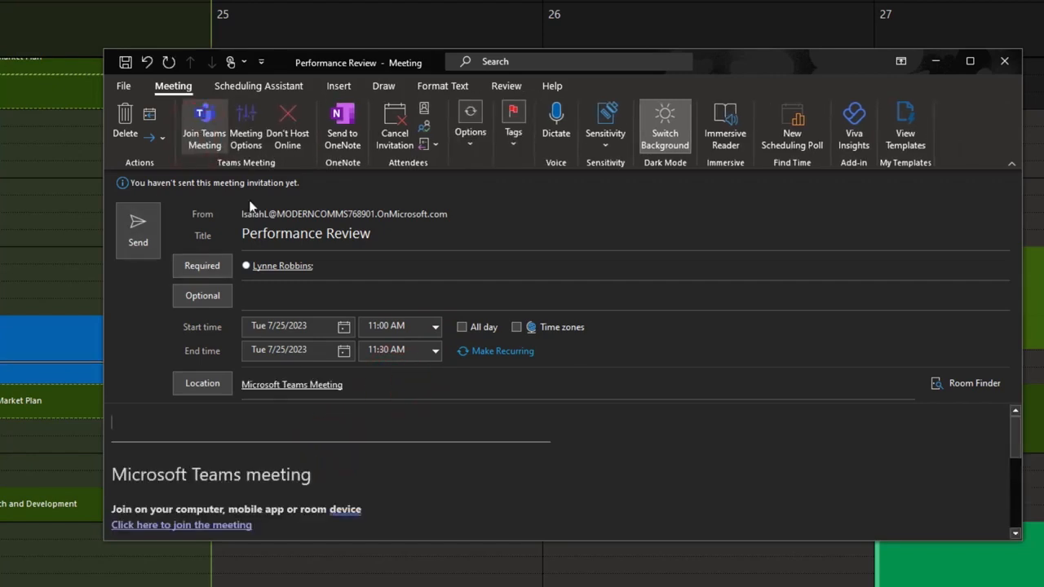
scroll(248, 459, "down", 5)
scroll(247, 459, "up", 1)
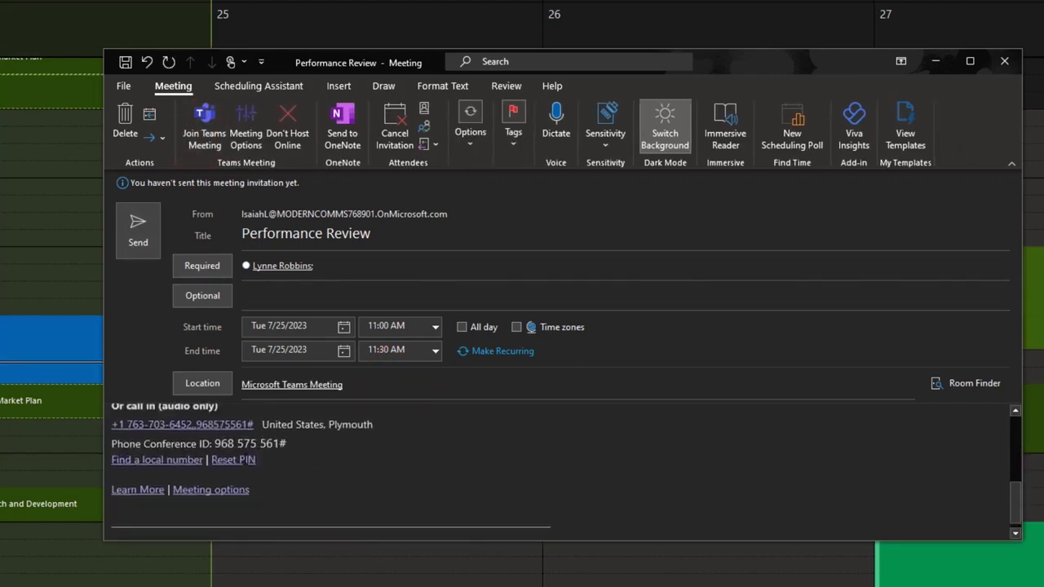
scroll(247, 437, "up", 5)
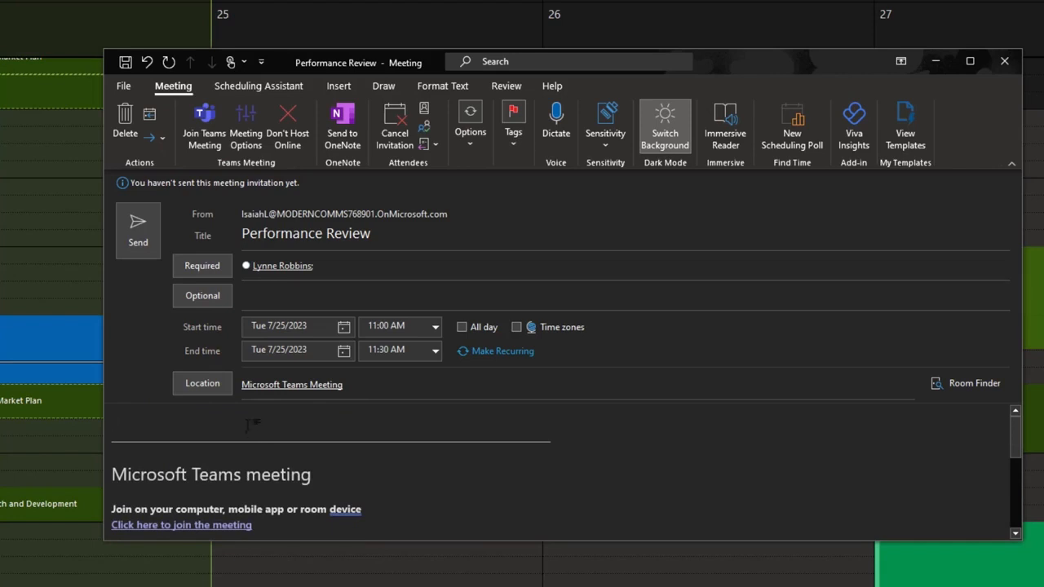
- Write "Let's talk about last quarter's performance! :)" above the Teams details in the invitation body
left_click(250, 423)
type("Let's talk about last w")
key("BackSpace")
type("qua")
type("rter's performance ! :)")
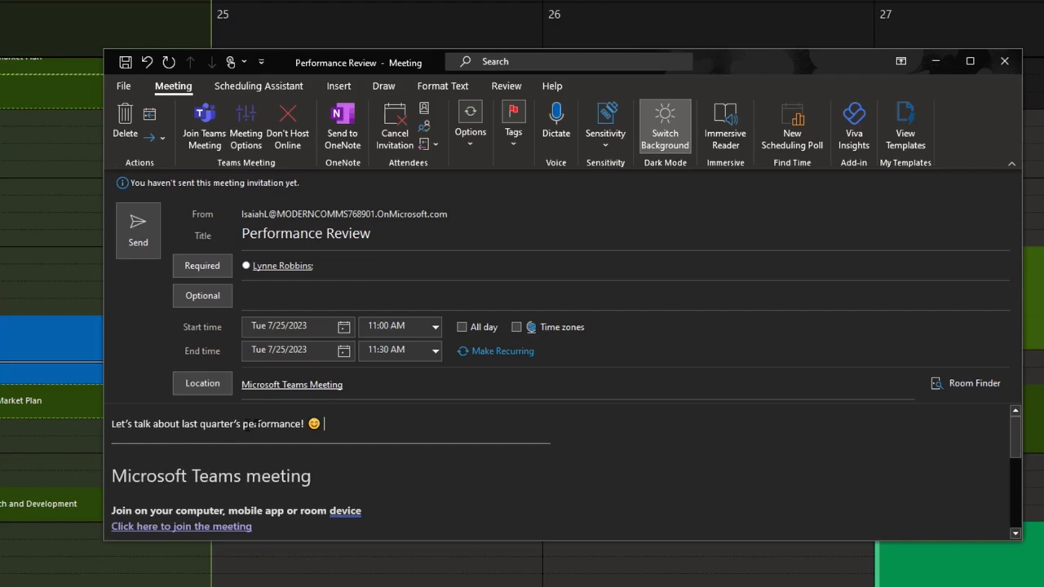
- Check the suggested meeting rooms for a new Monday, July 24 12:15 PM appointment in the other calendar
left_click(408, 383)
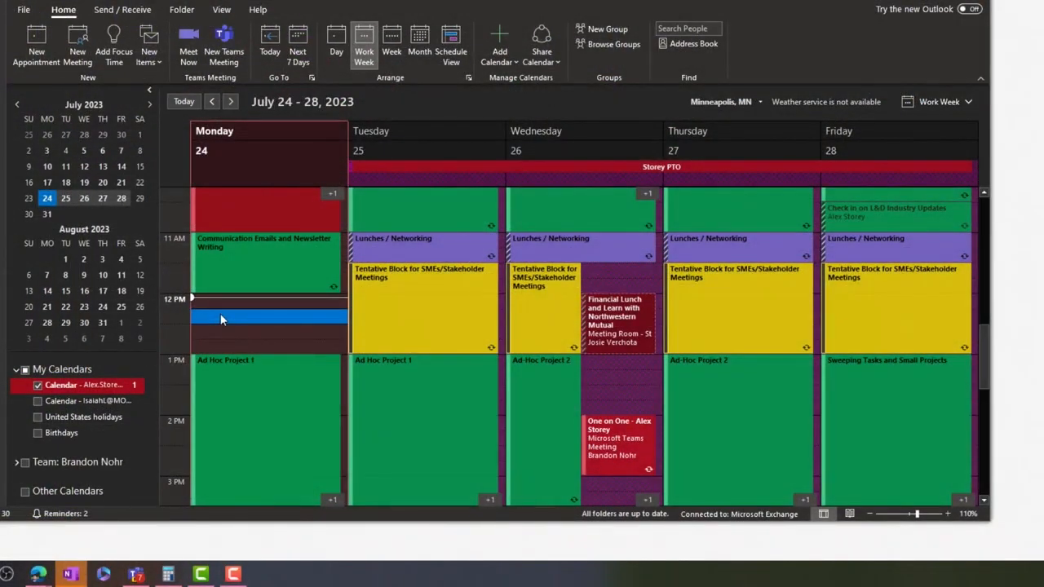
double_click(222, 320)
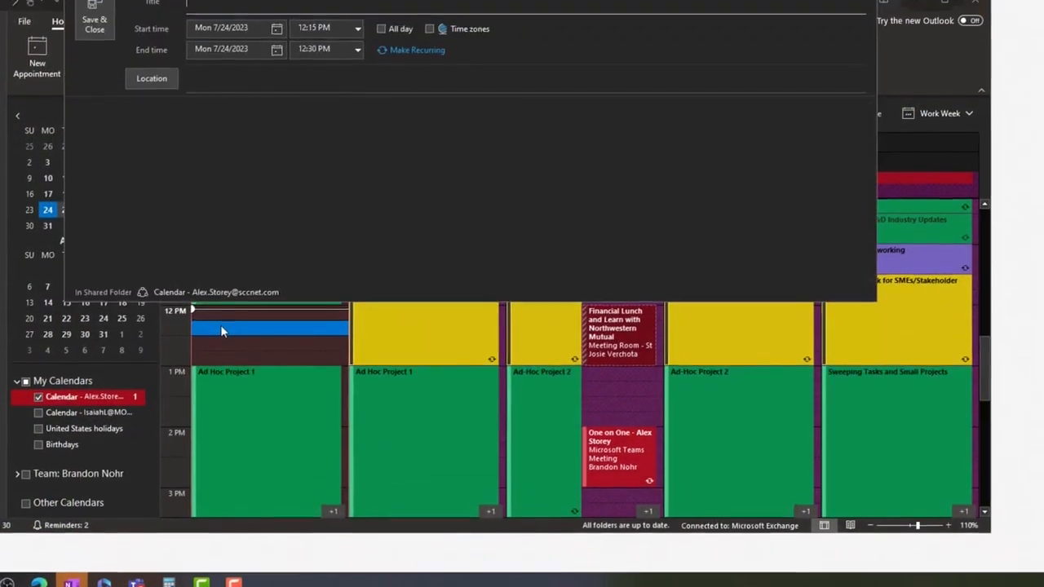
left_click(205, 73)
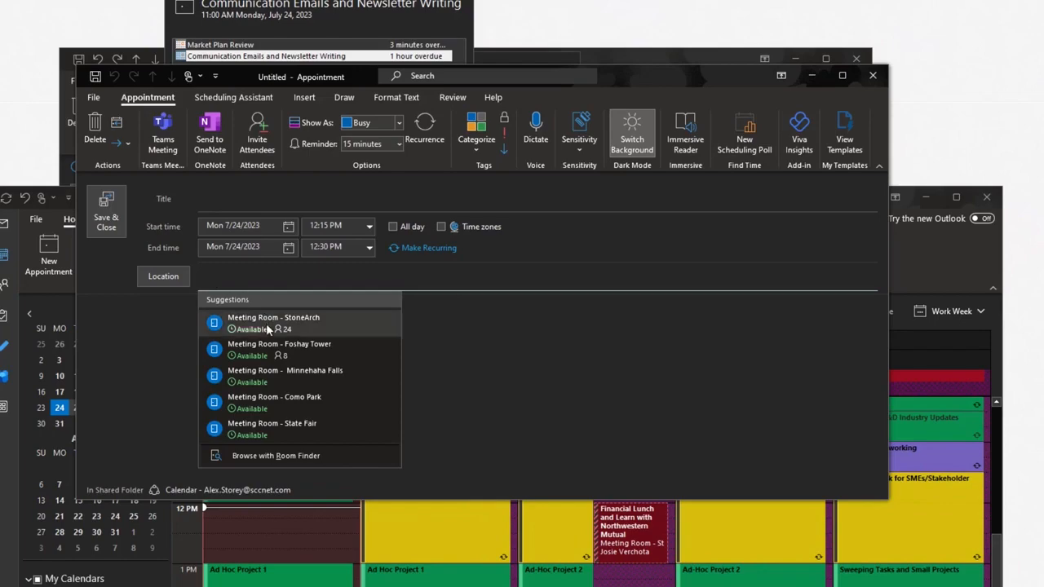
left_click(265, 352)
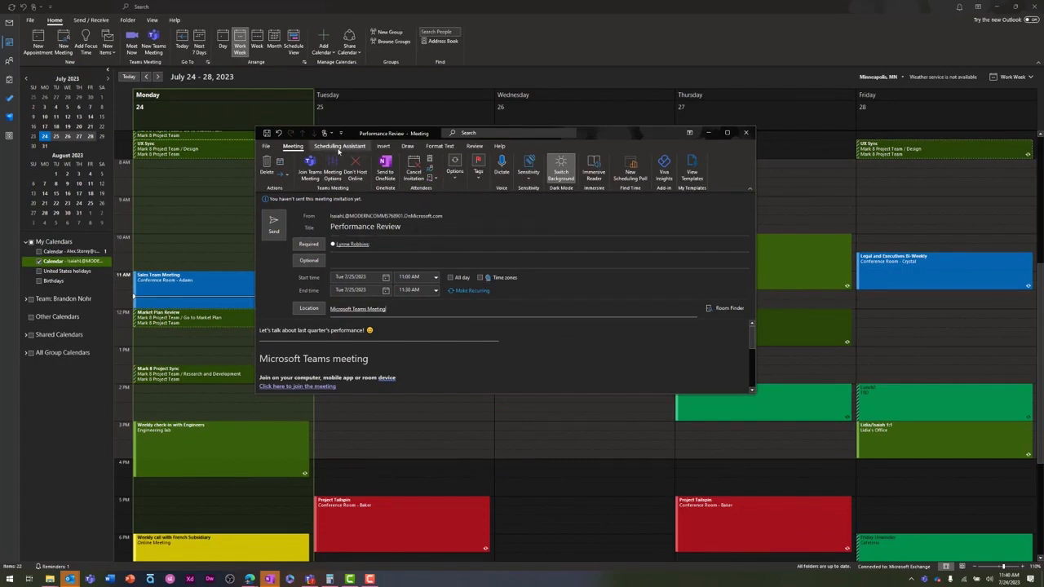
- Move the Performance Review to 10:30–11:00 AM on Tuesday, July 25 using the Scheduling Assistant, and send the invitation
left_click(338, 147)
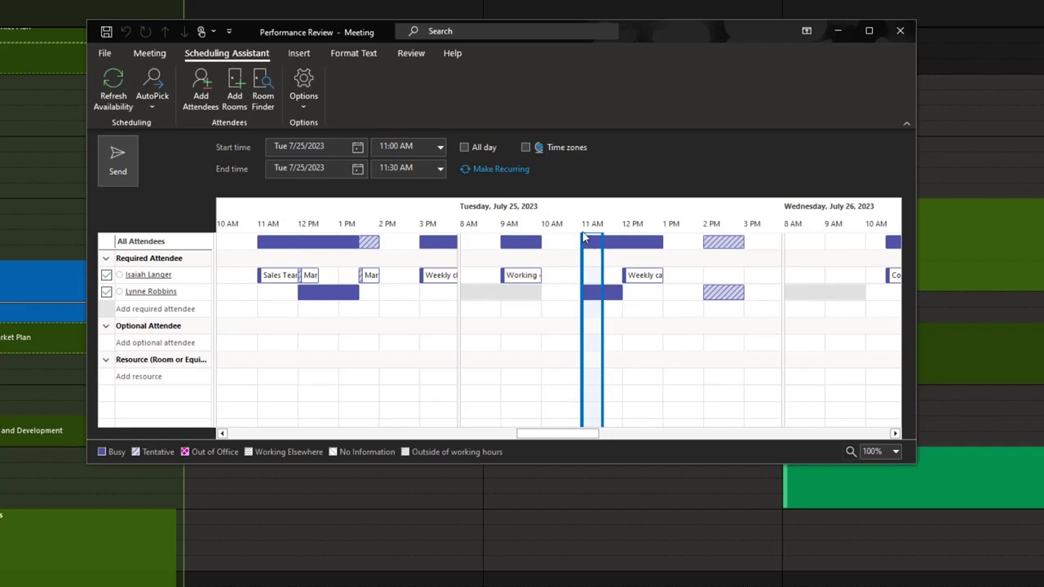
left_click(569, 281)
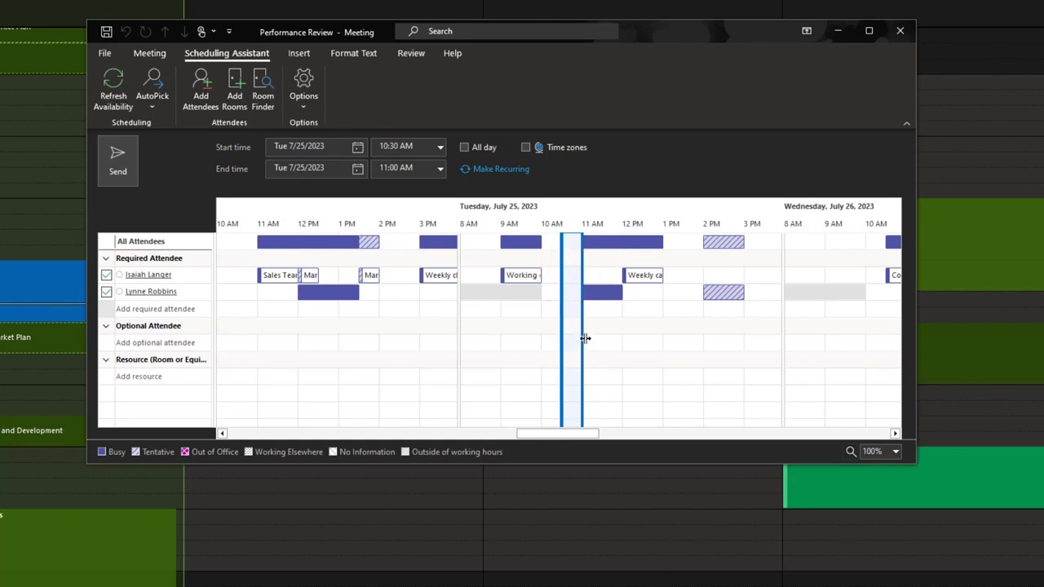
left_click(118, 160)
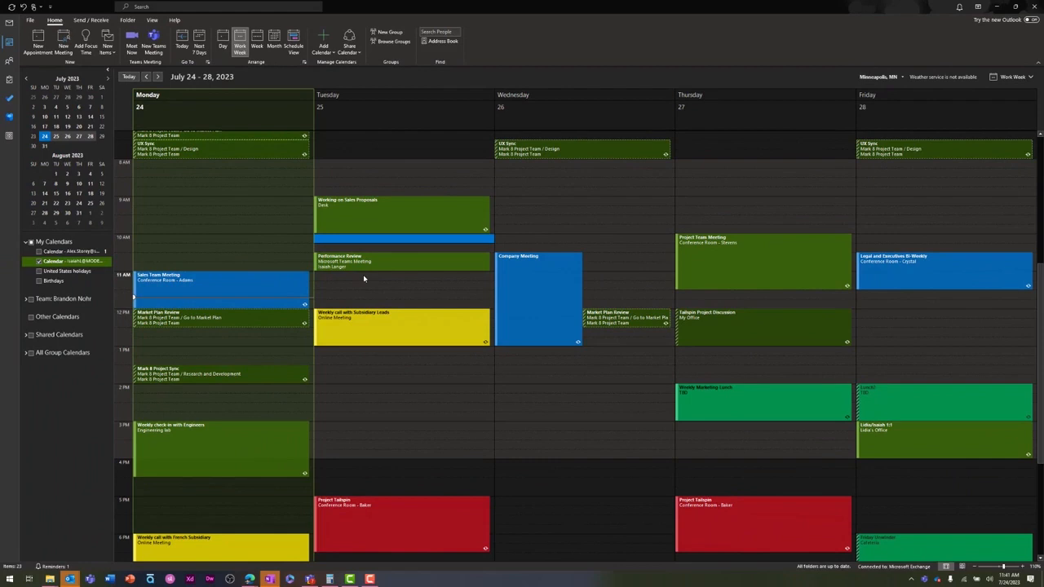
left_click(364, 278)
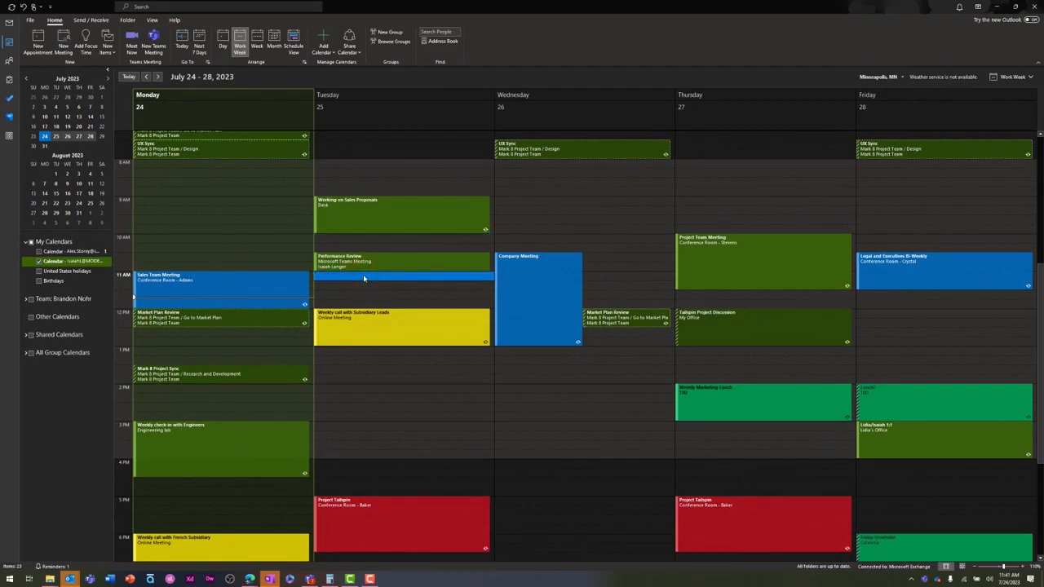
left_click(356, 289)
left_click_drag(542, 199, 519, 229)
left_click(519, 229)
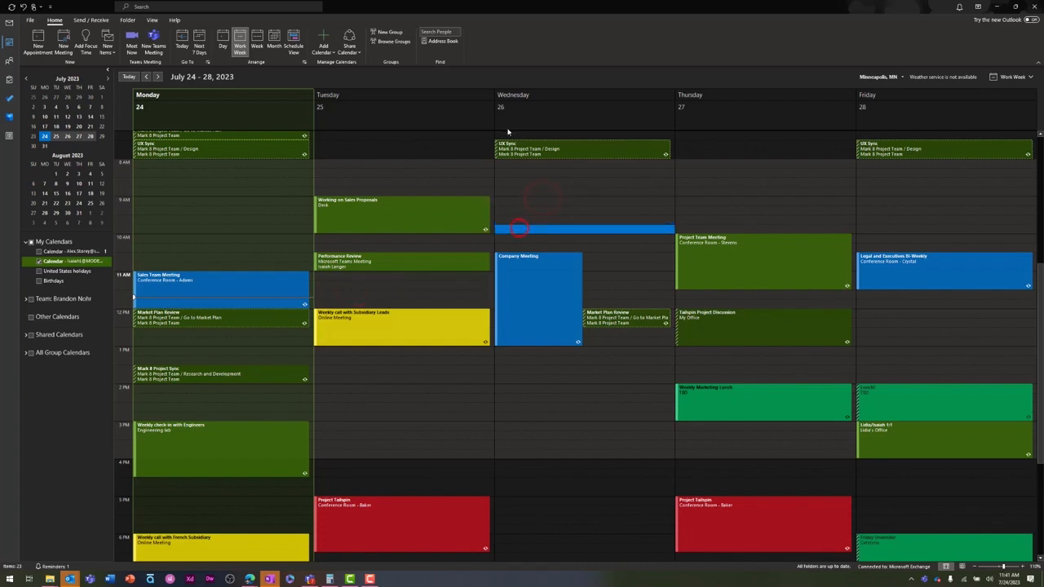
- Try turning a new Wednesday, July 26 9:00 AM appointment into a meeting with invited attendees, and discard it
left_click(518, 199)
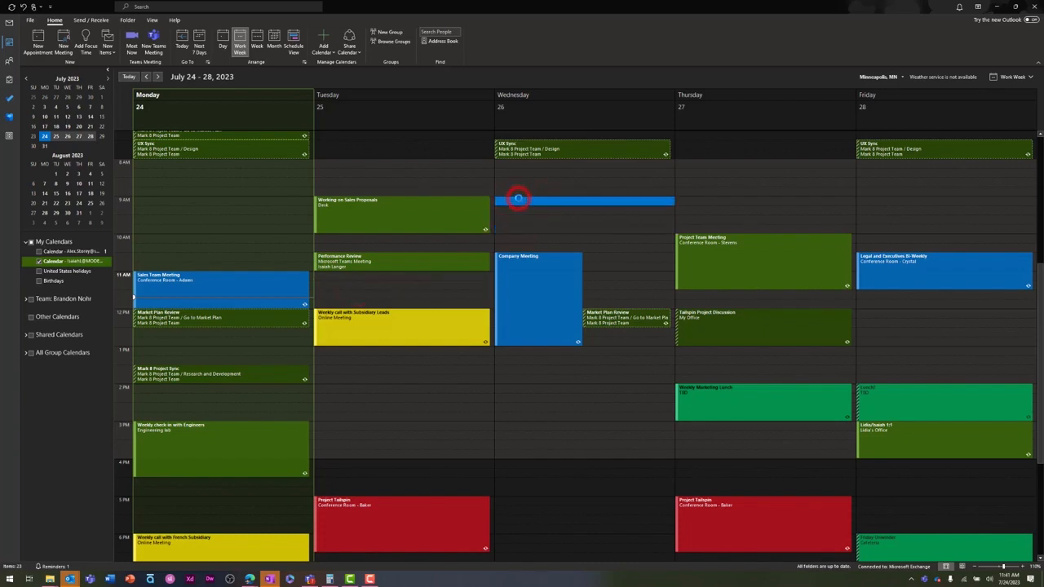
double_click(519, 203)
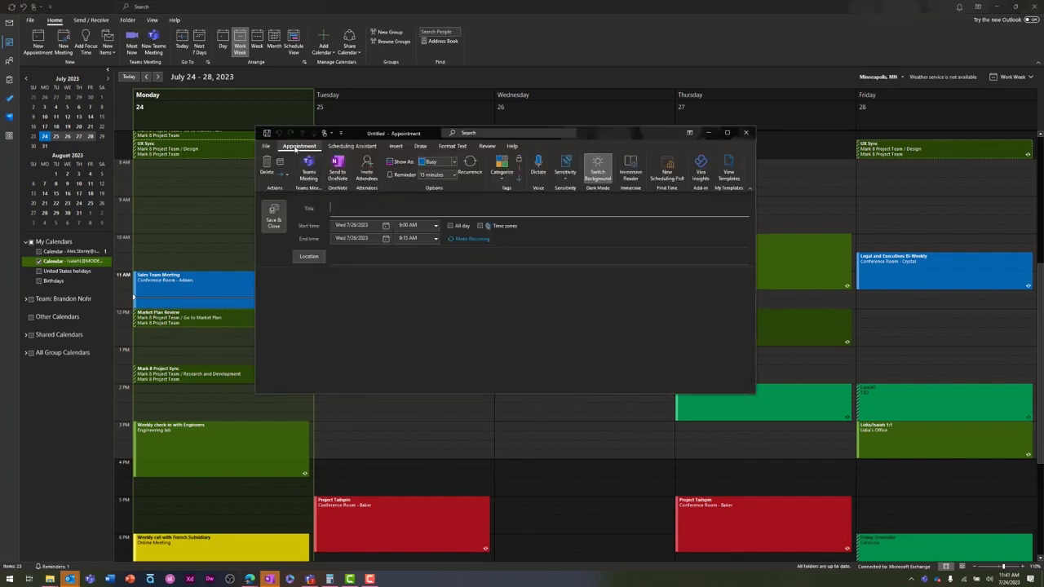
left_click(367, 171)
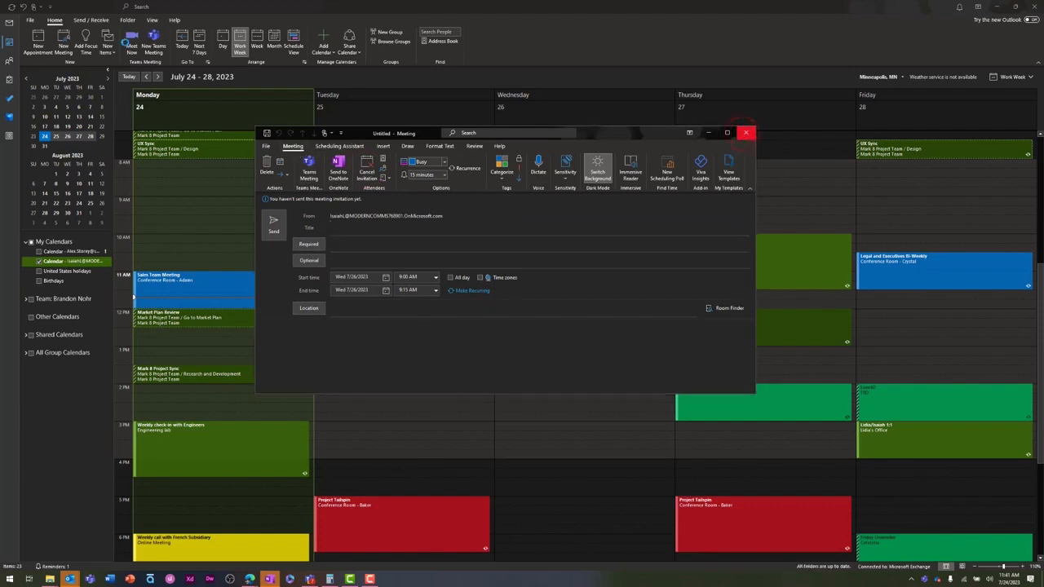
left_click(743, 136)
left_click(526, 313)
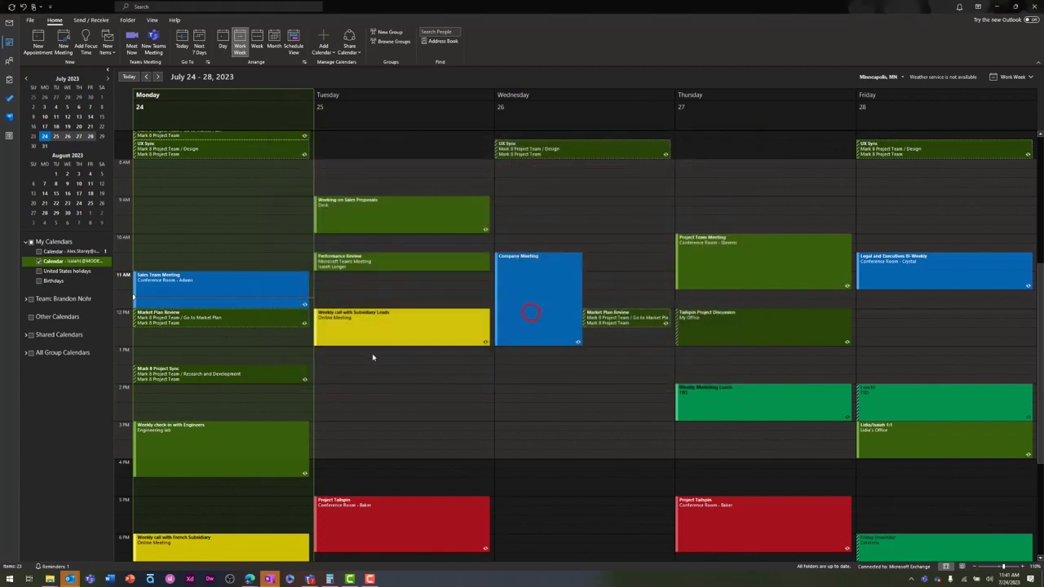